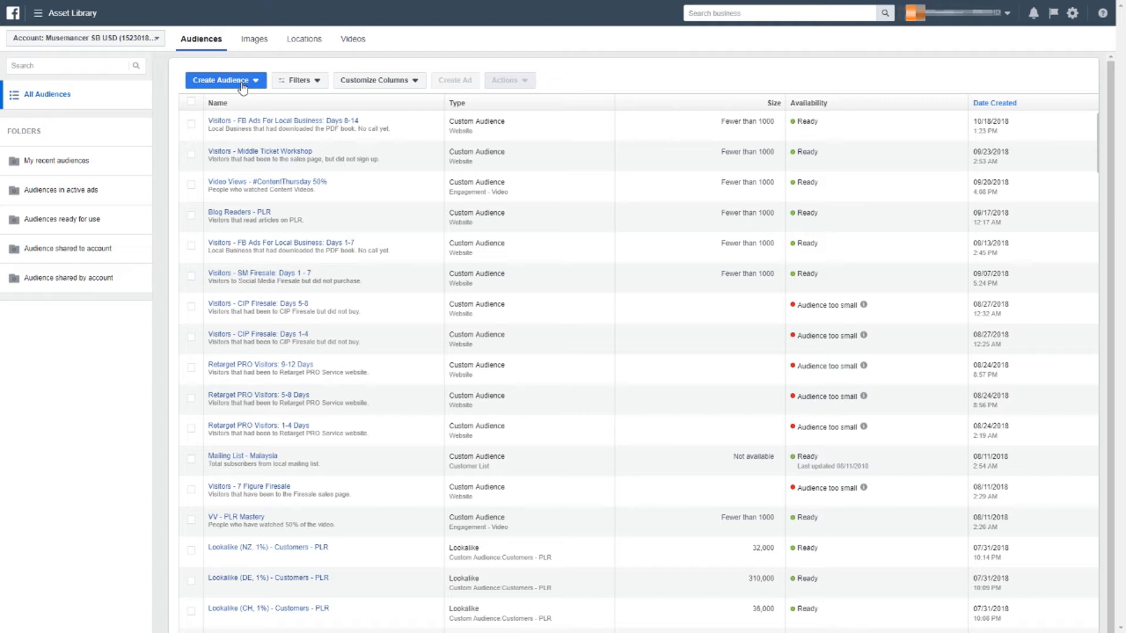
Step: Start a new custom audience based on a customer file, adding customers from your own file
click(242, 86)
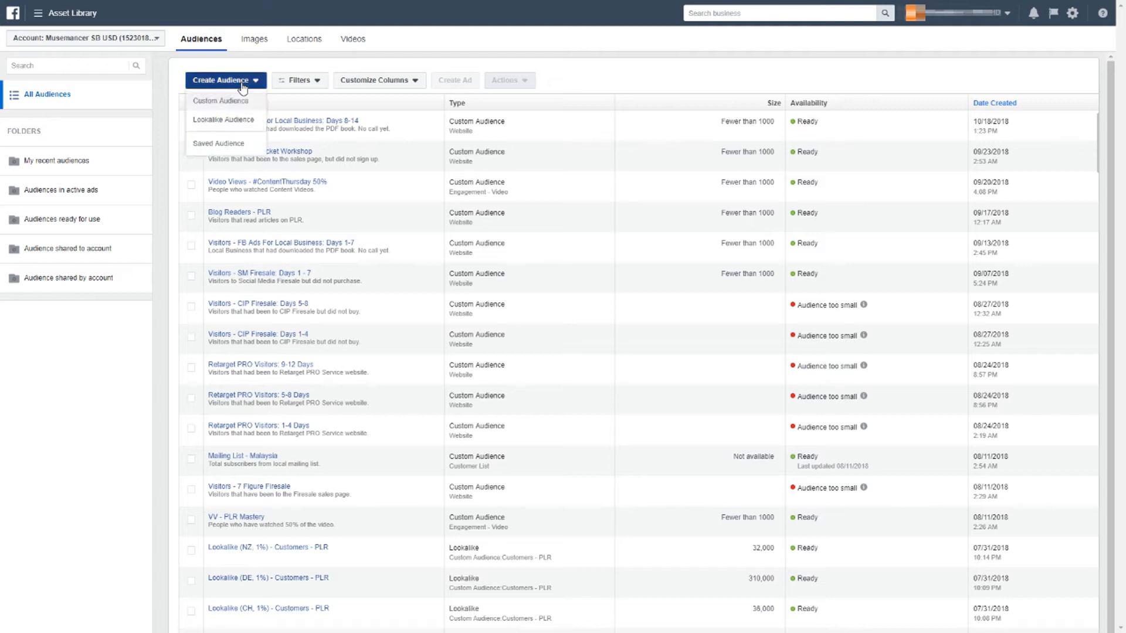
click(214, 101)
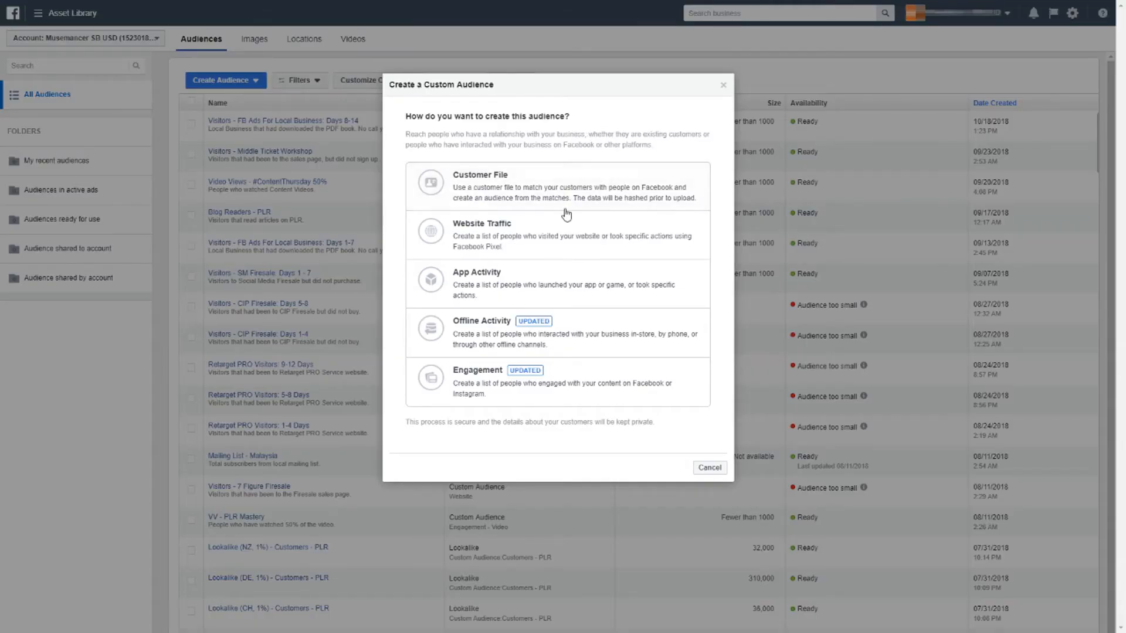
click(515, 188)
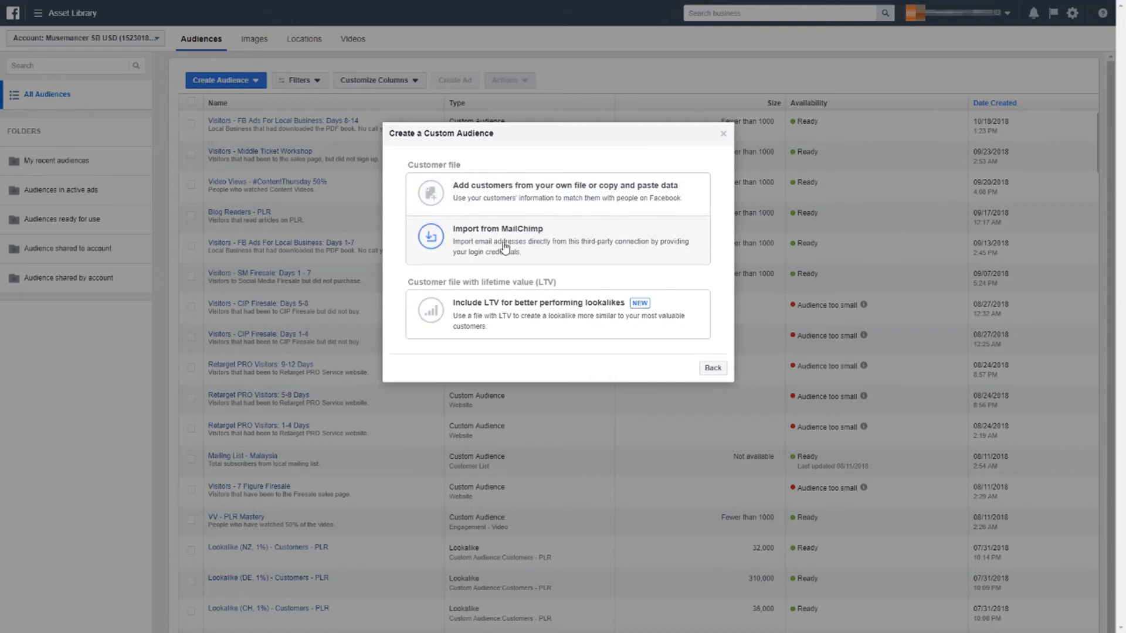
click(523, 202)
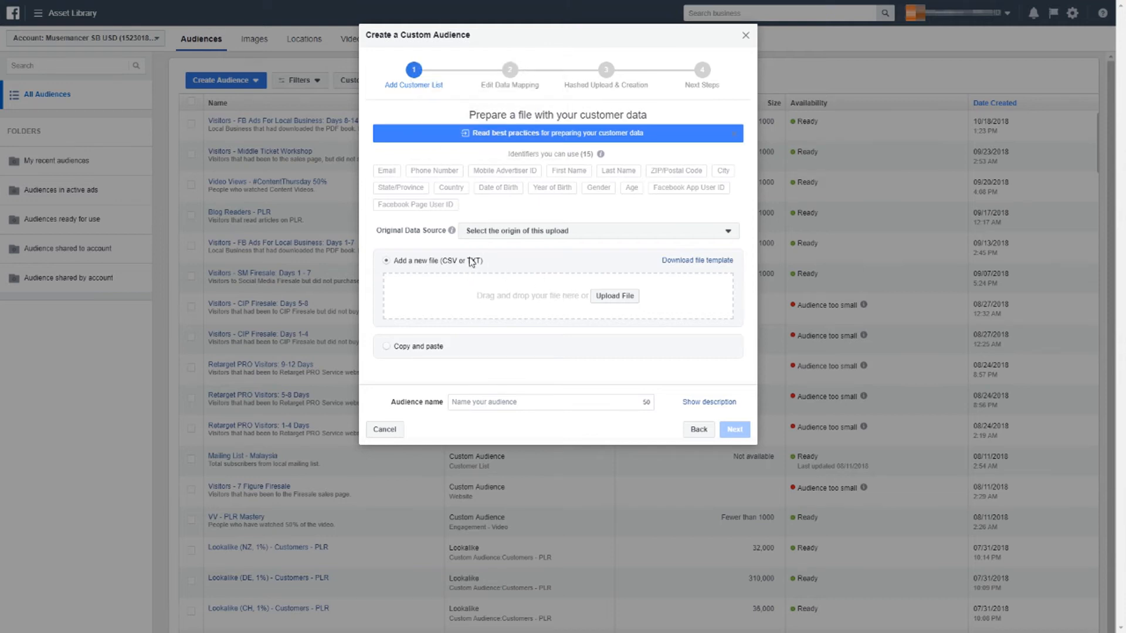
Step: Upload the customer list 5bda9d3f-3280-45cb-9ce1-7e460a8000a1.csv from the Desktop
click(610, 298)
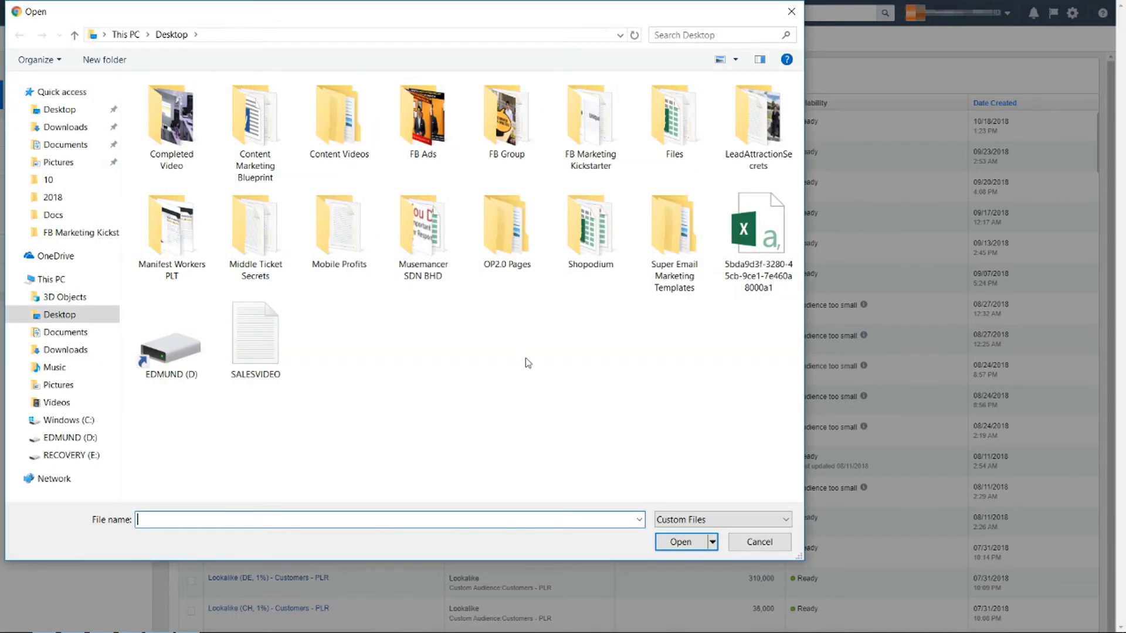
click(753, 267)
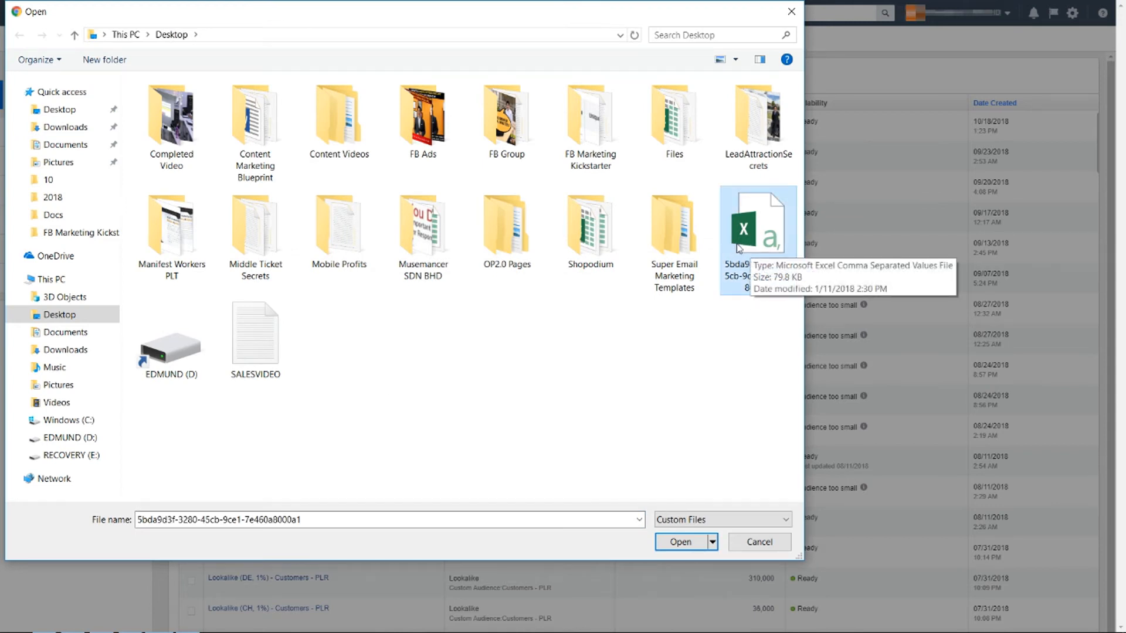
double_click(769, 242)
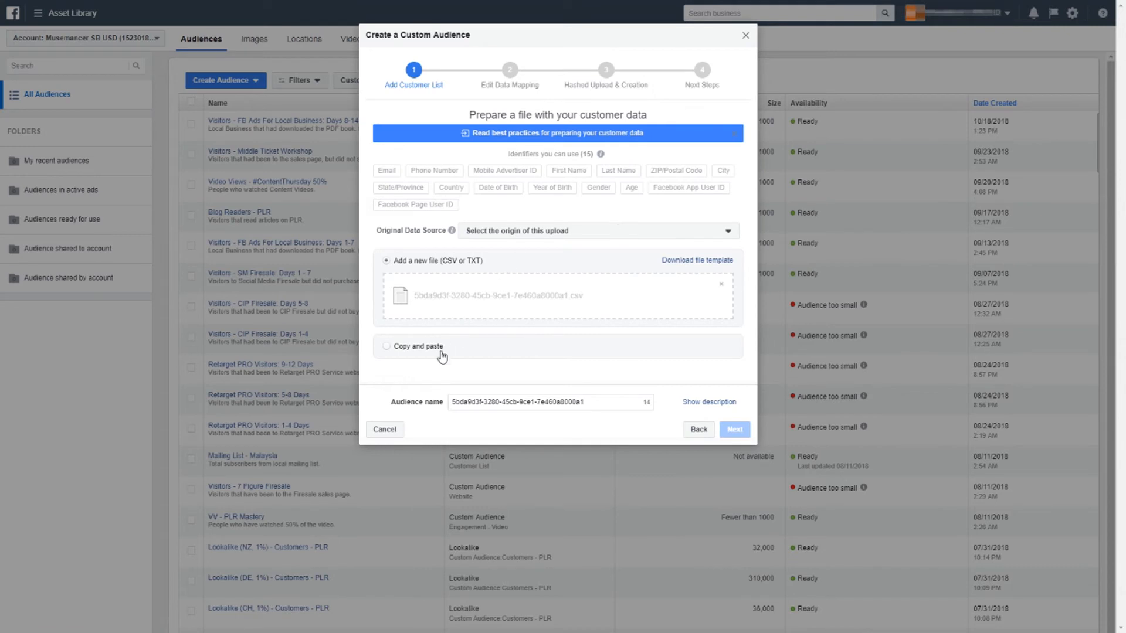
Step: Name the audience "Subscribers - FB Ads Local" and add the description "People that subscribed to FB Ads Local (Malaysia)."
drag(597, 404, 452, 425)
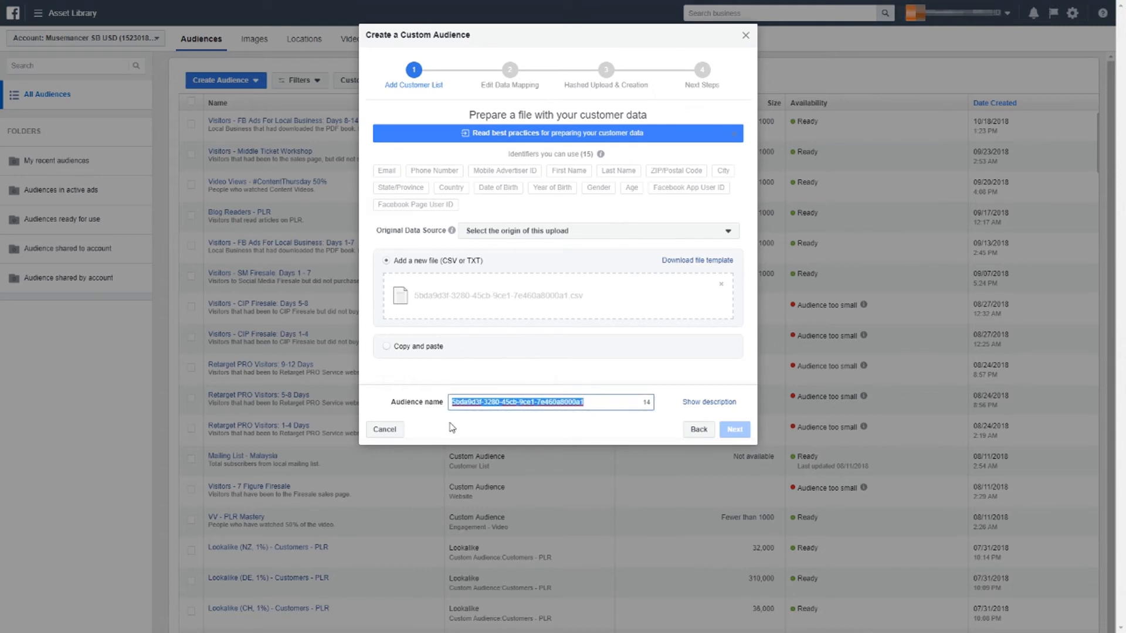
key(BackSpace)
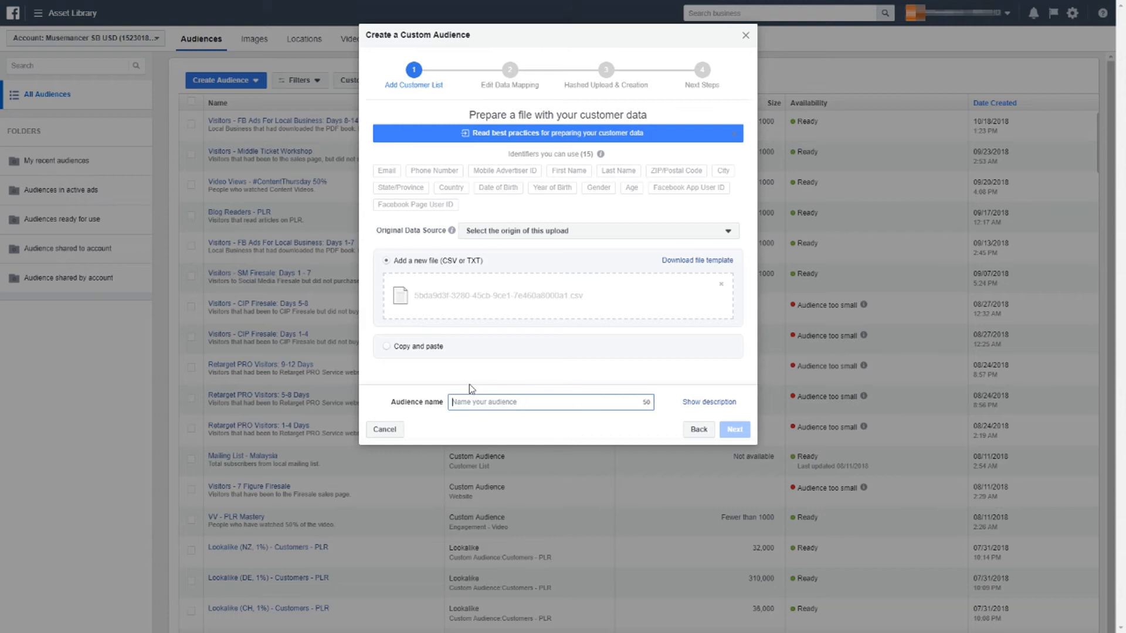
text(Subscribers - FB Ads Local)
click(697, 403)
click(583, 429)
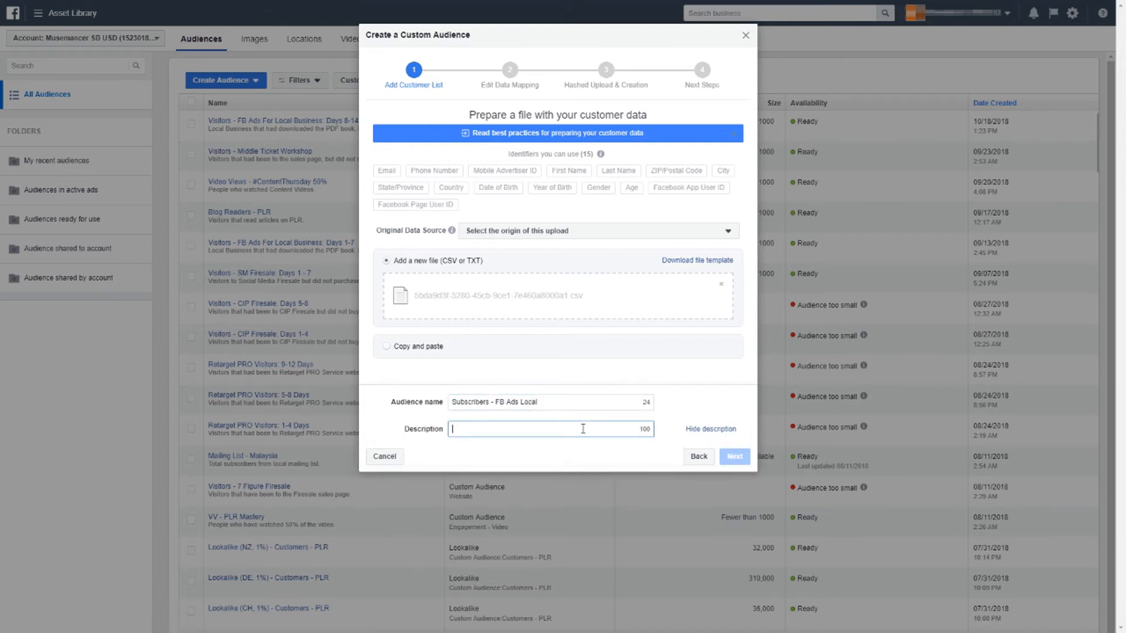
text(People that subscribed to FB Ads Local (Malaysia).)
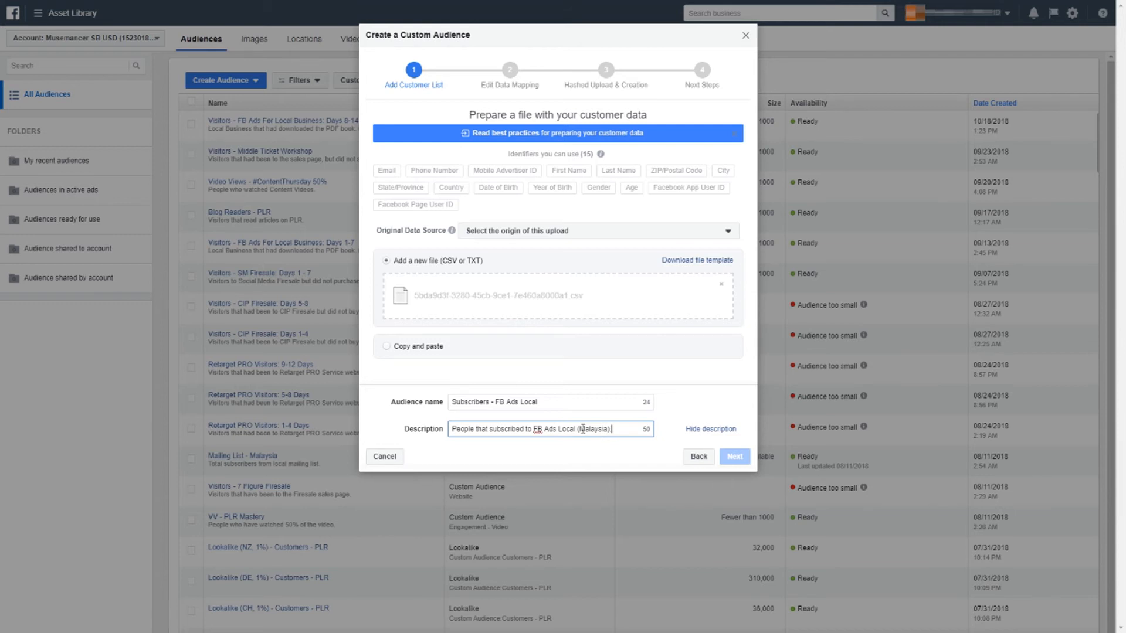
click(664, 403)
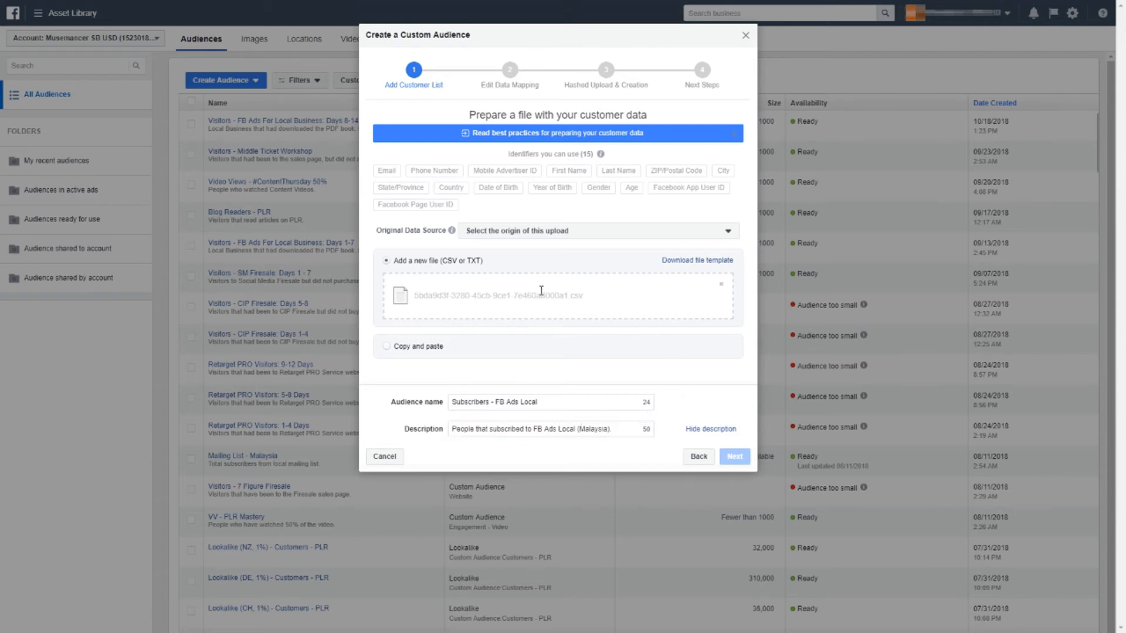
Step: Set the original data source to Directly from customers and proceed to the data mapping
click(497, 232)
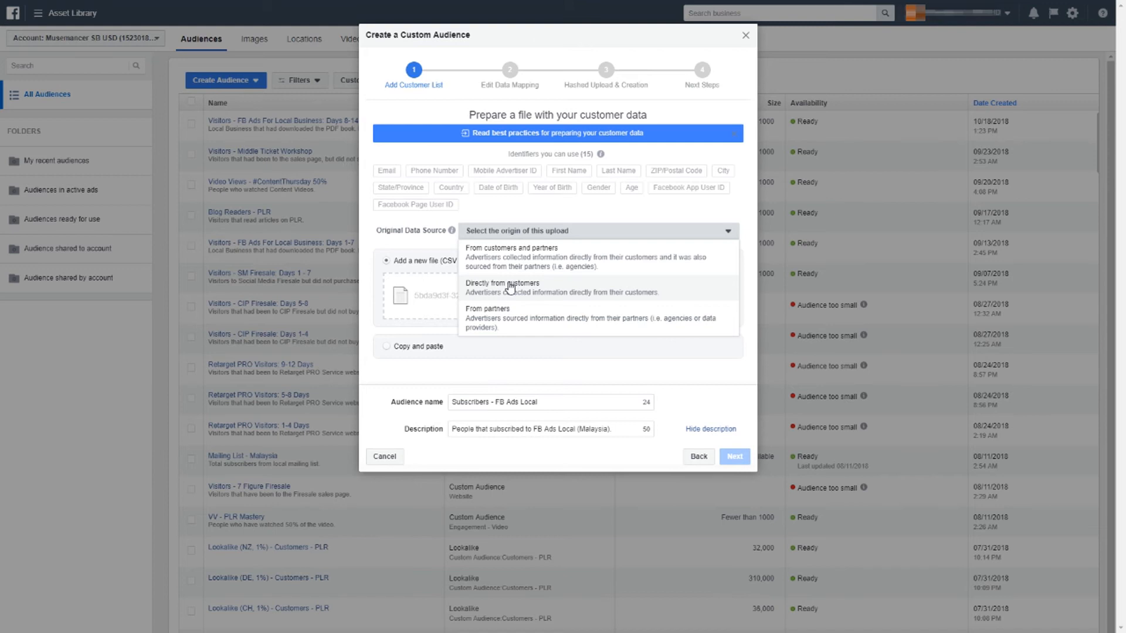
click(512, 287)
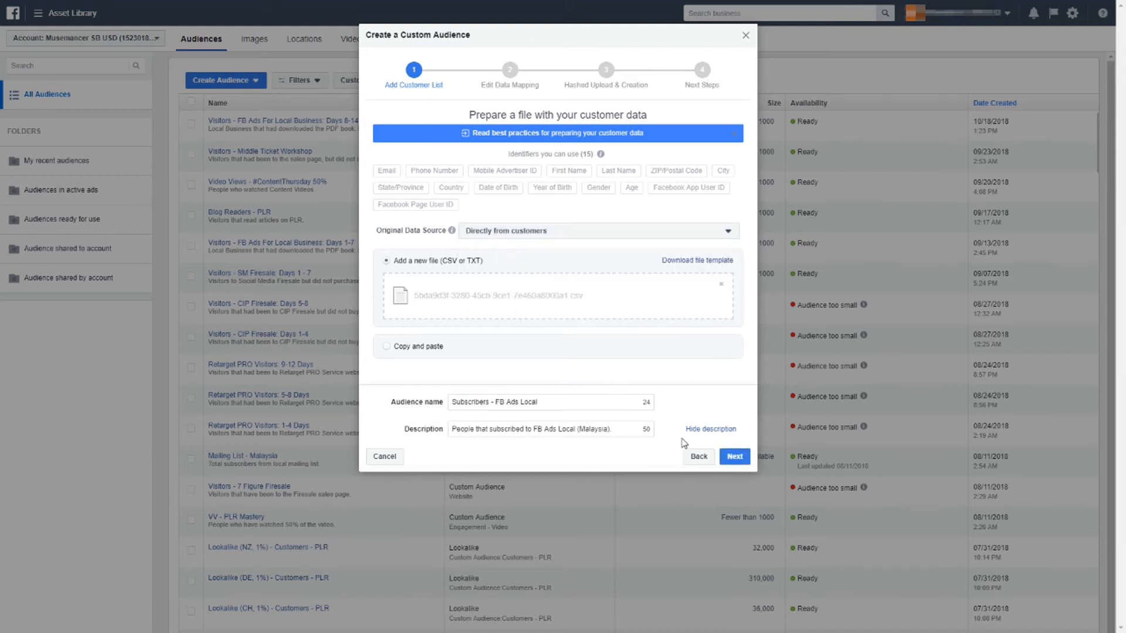
click(733, 463)
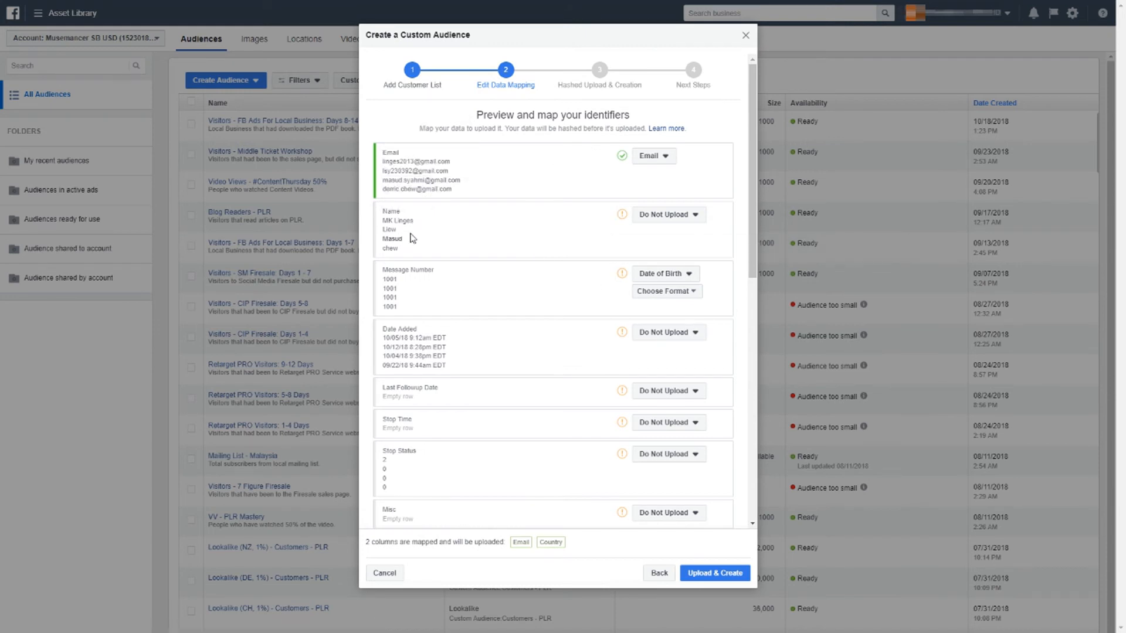
Step: Map the Name column to First Name, and set the Message Number and Date Added columns to Do Not Upload
click(649, 220)
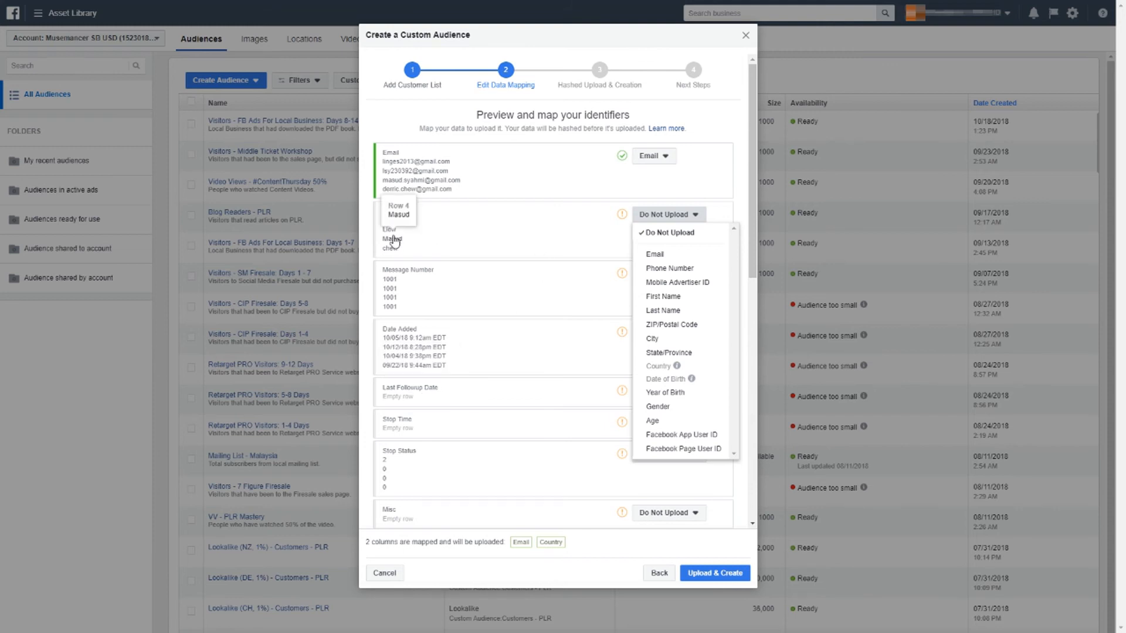
click(672, 302)
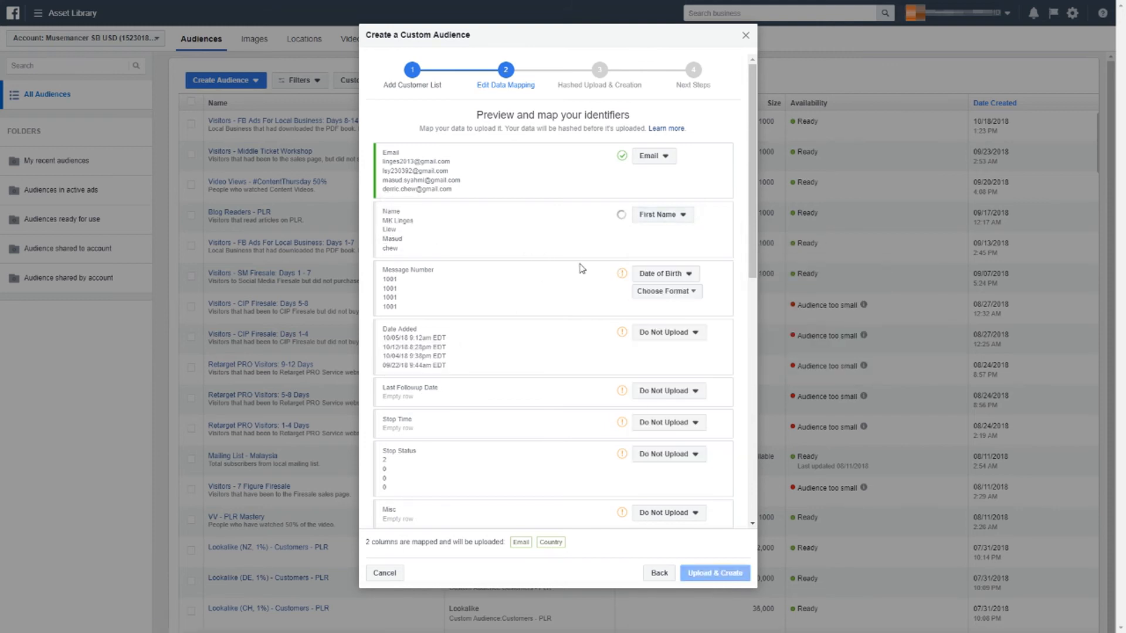
click(659, 274)
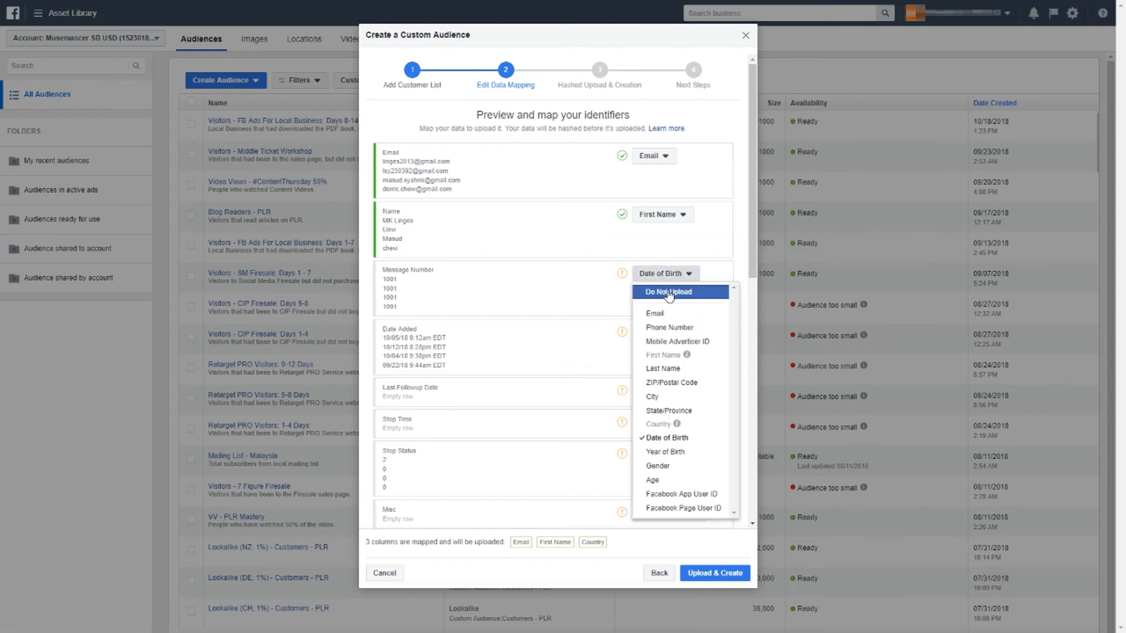
click(669, 294)
click(664, 338)
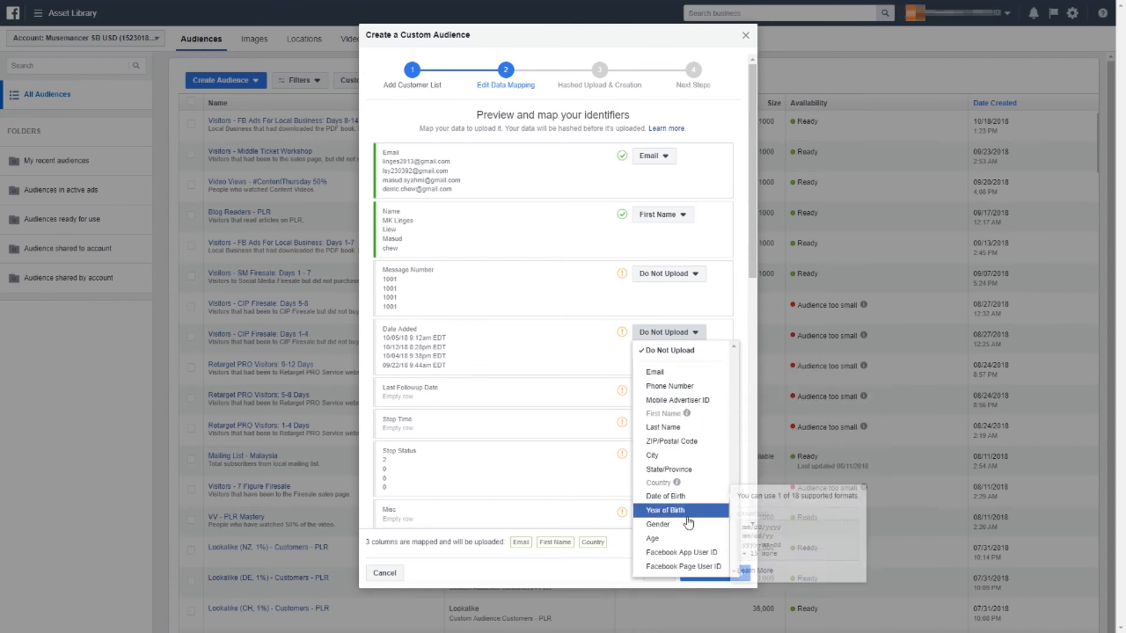
click(650, 351)
scroll(573, 366, down, 1)
scroll(575, 370, down, 3)
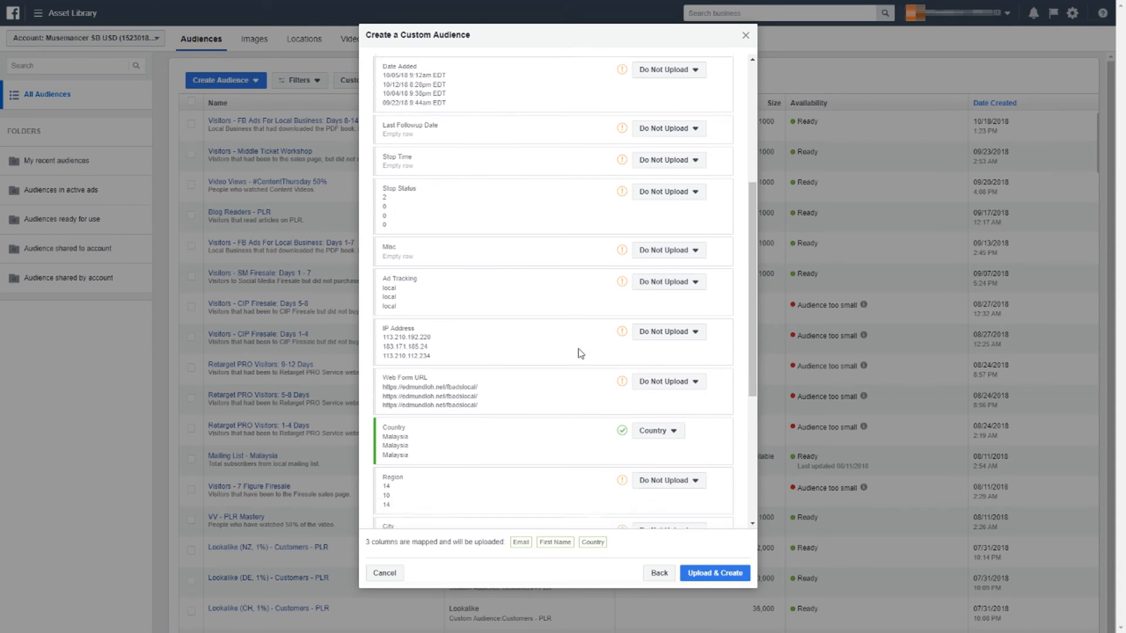
click(648, 301)
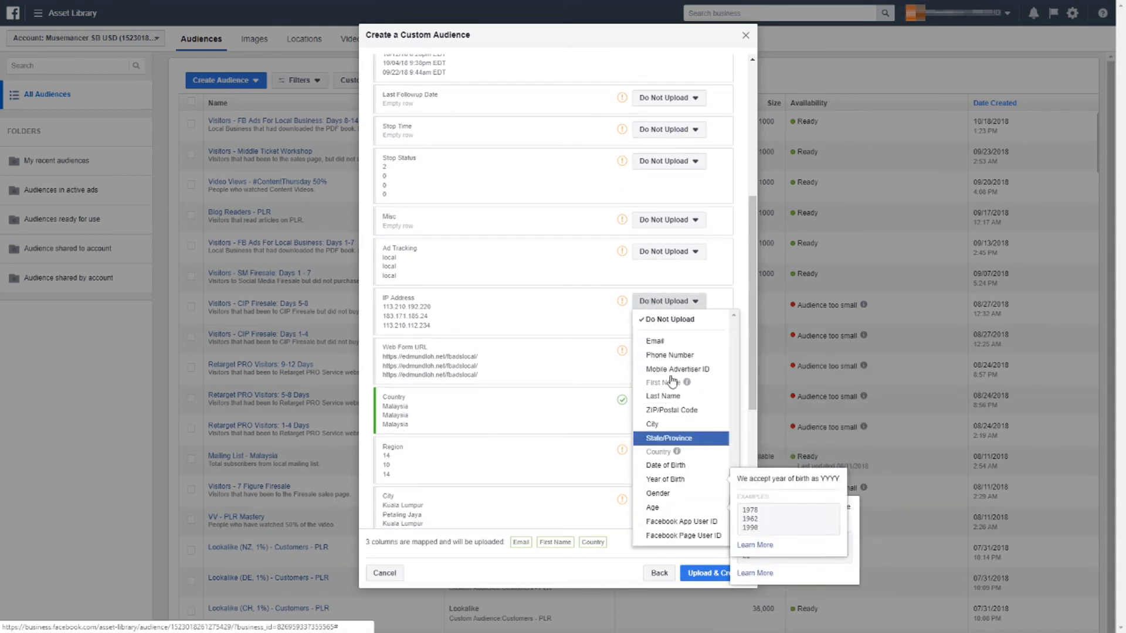
click(529, 307)
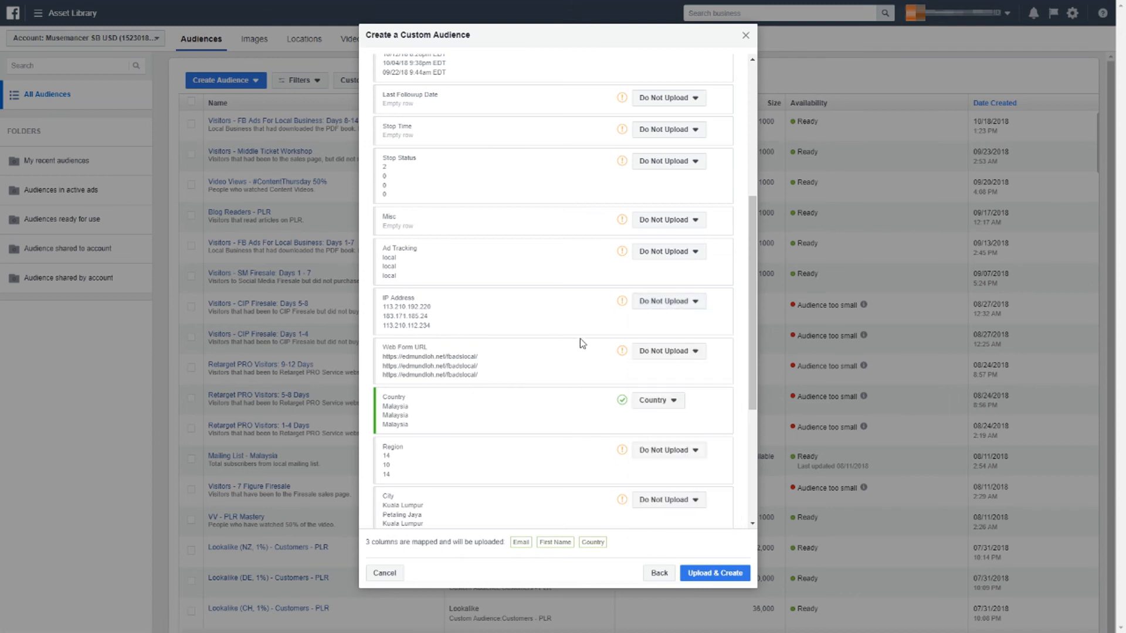
click(660, 351)
click(567, 406)
Step: Map the City column to City and the Postal Code column to ZIP/Postal Code
scroll(660, 415, down, 2)
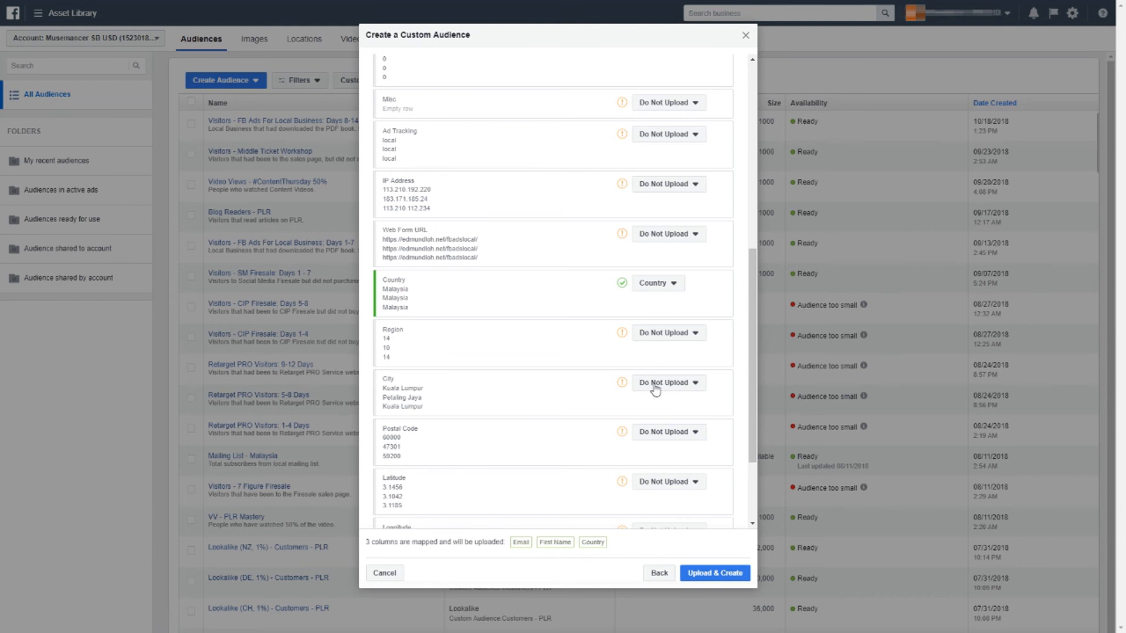
click(647, 390)
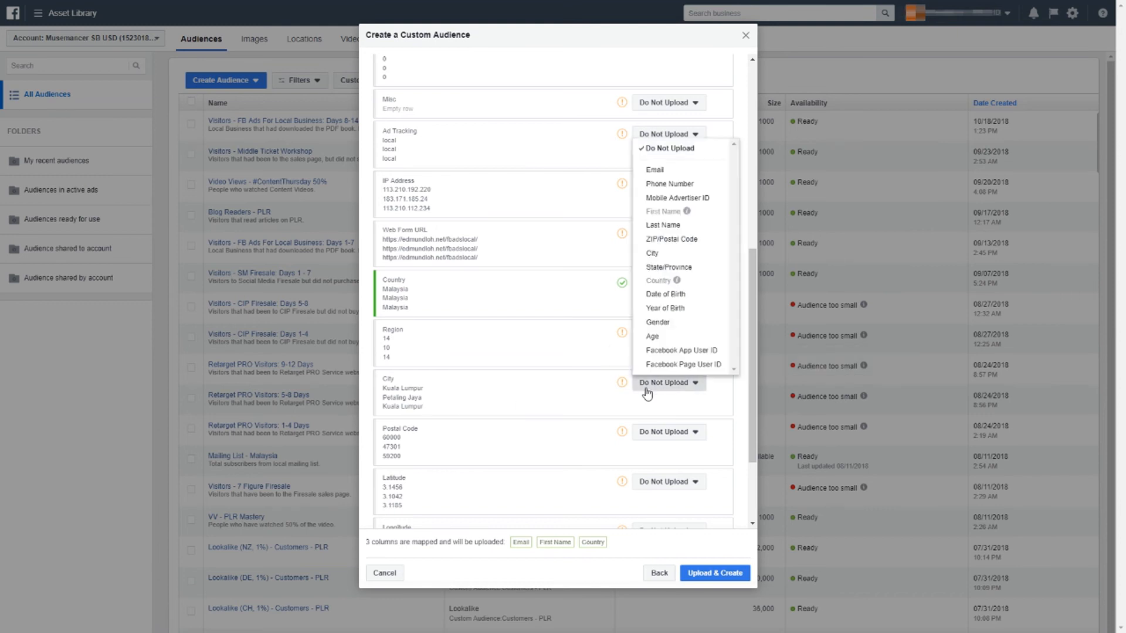
click(681, 253)
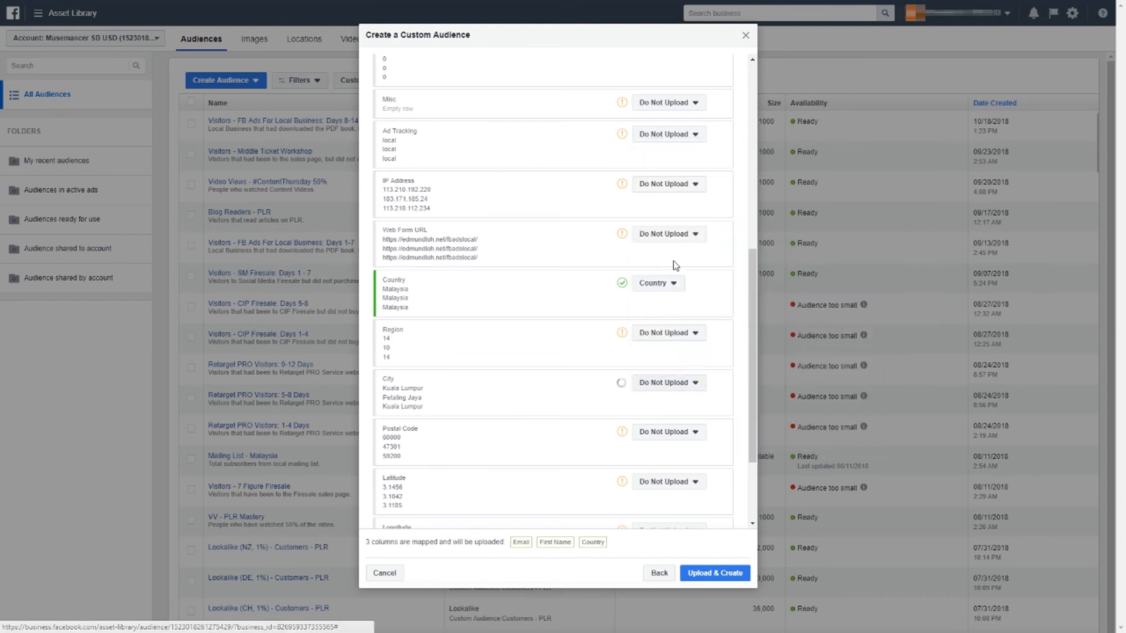
scroll(591, 372, down, 2)
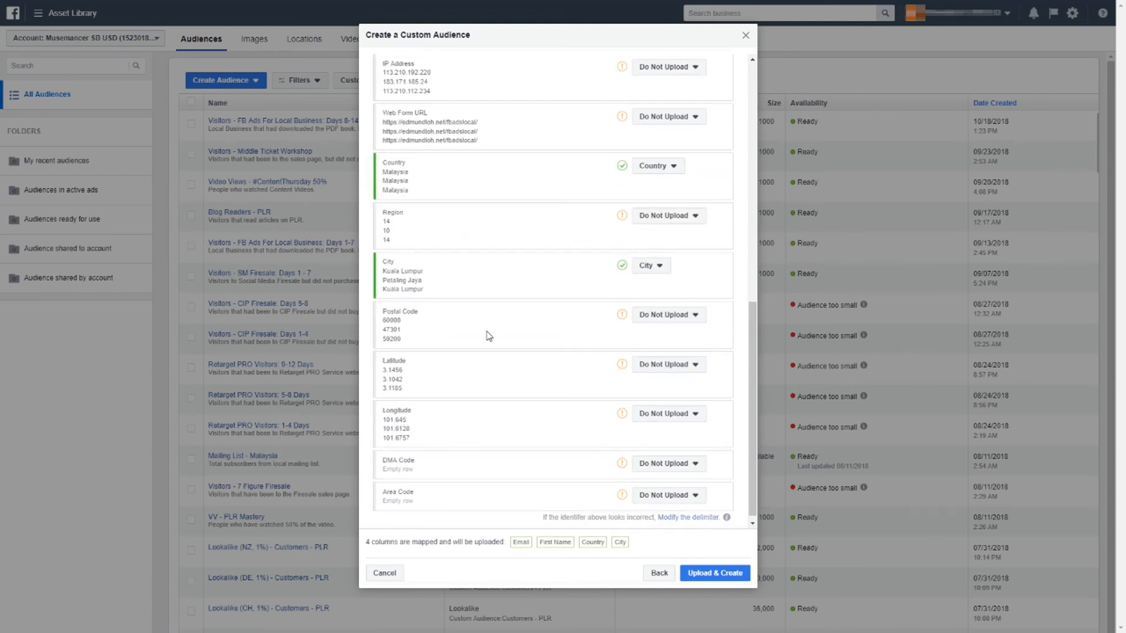
click(654, 319)
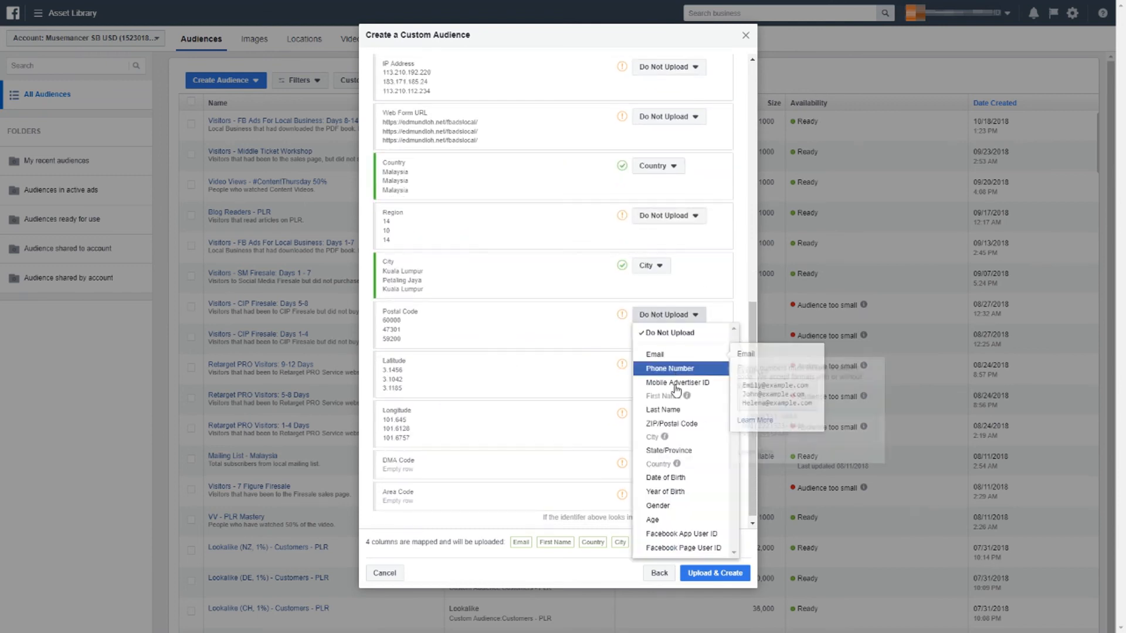
click(671, 423)
Step: Review the column mapping, upload the data to create the audience, and finish the custom audience setup
scroll(554, 371, down, 1)
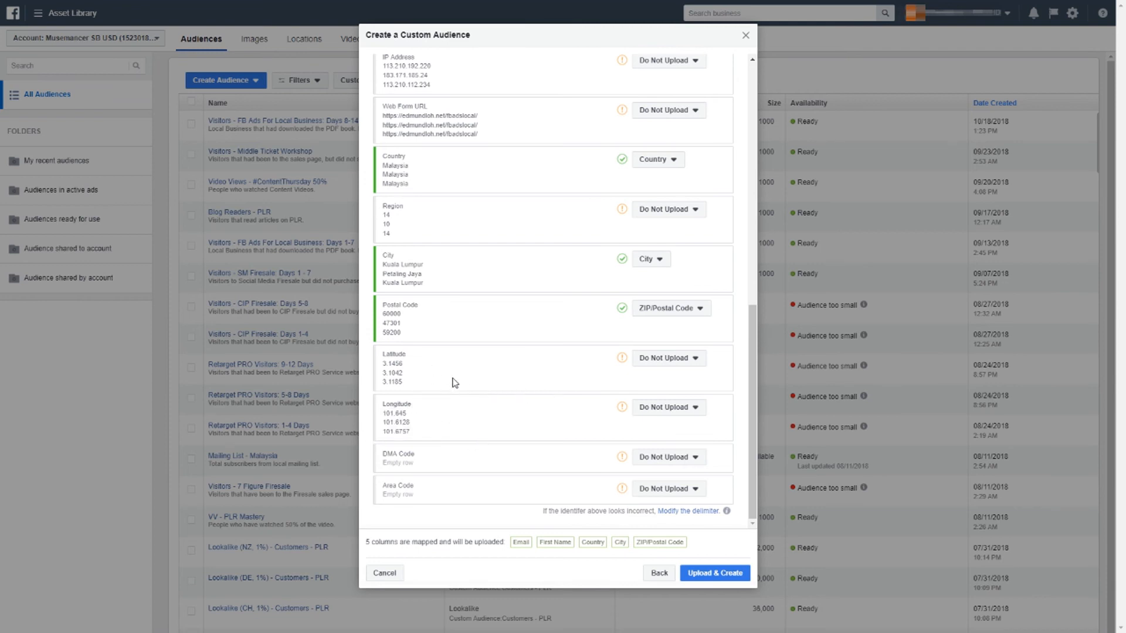
scroll(667, 334, up, 6)
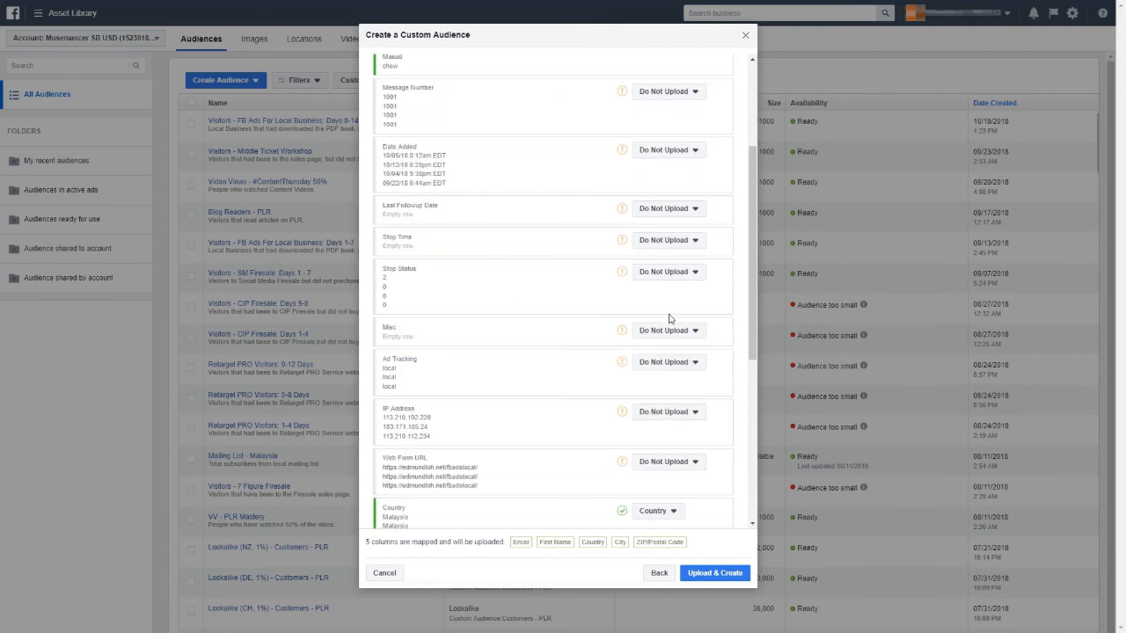
scroll(668, 319, down, 6)
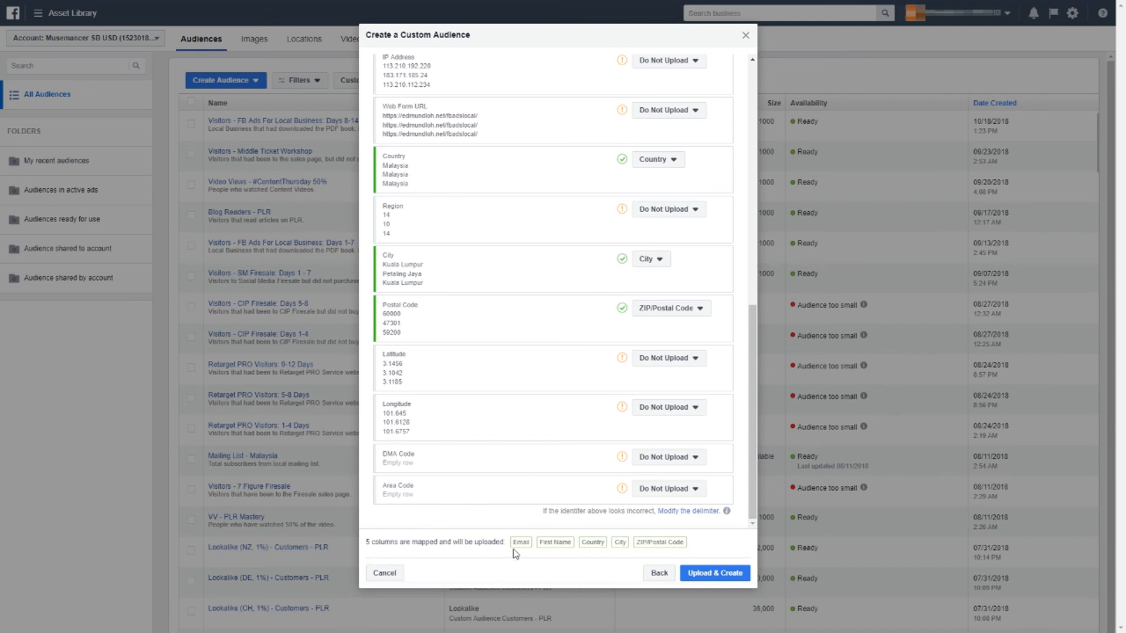
click(709, 576)
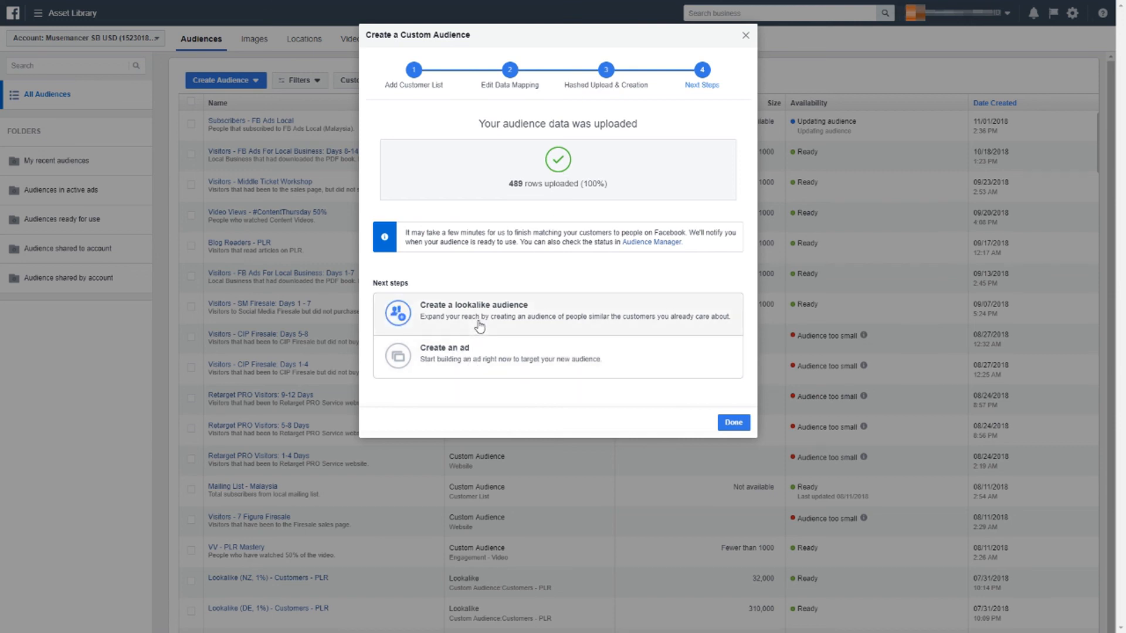
click(728, 426)
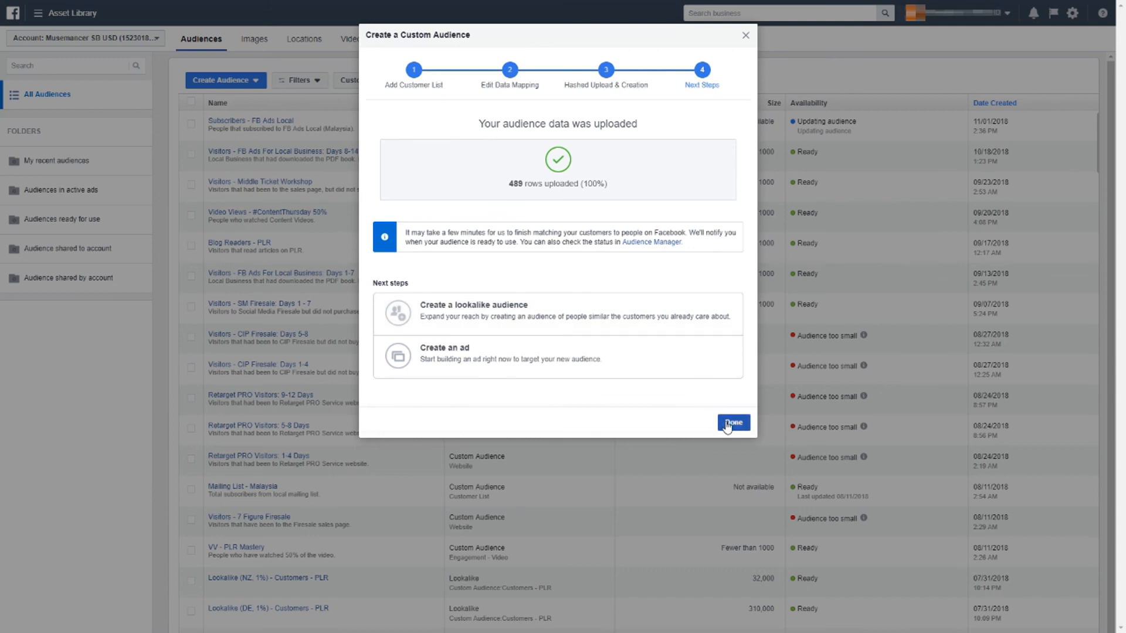
click(727, 426)
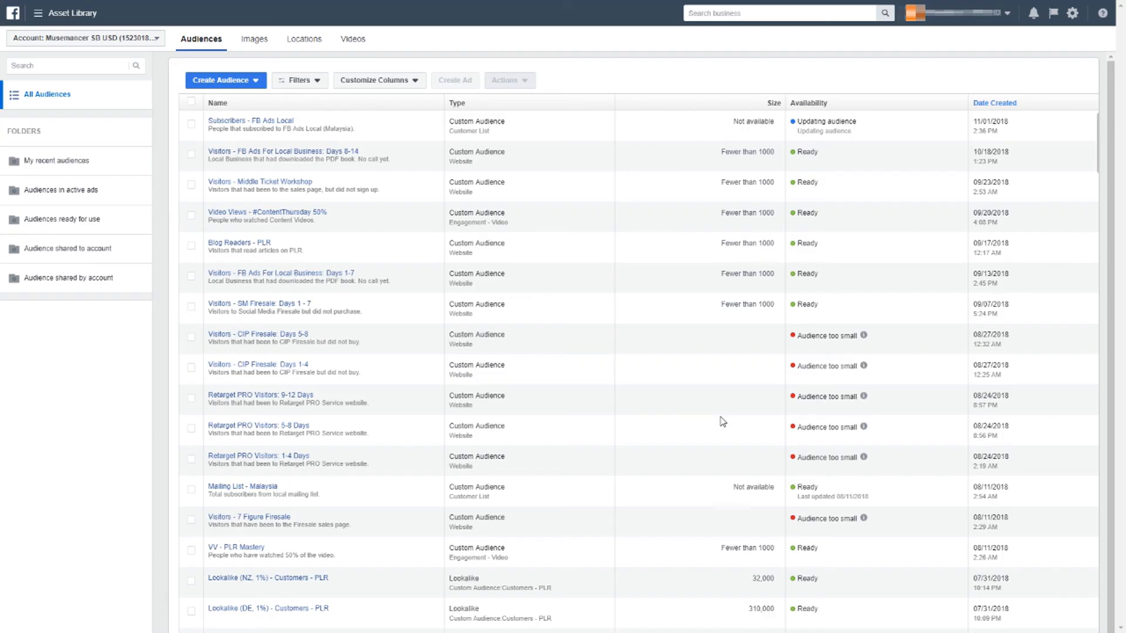